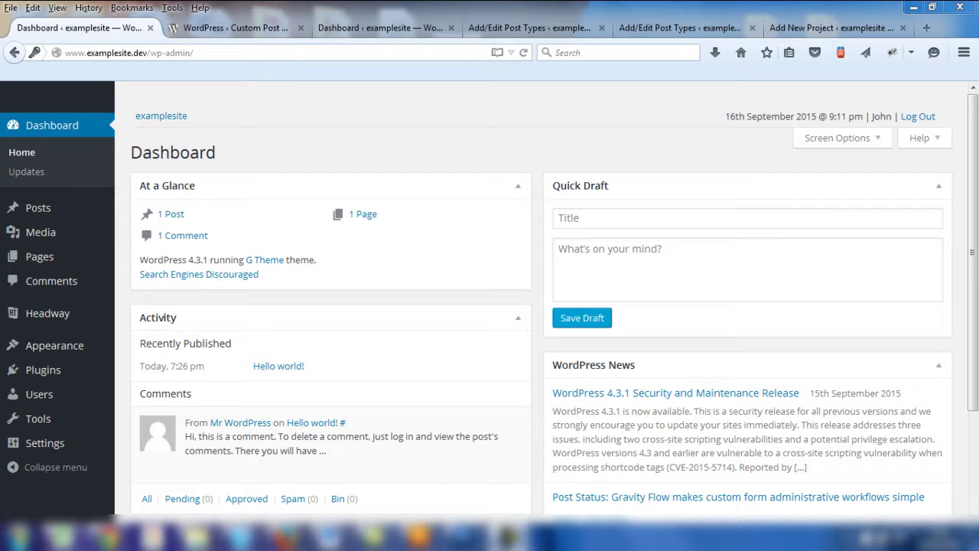
Switch to the wordpress.org page for Custom Post Type UI version 1.1.2.
{"action": "key", "text": "ctrl+Tab"}
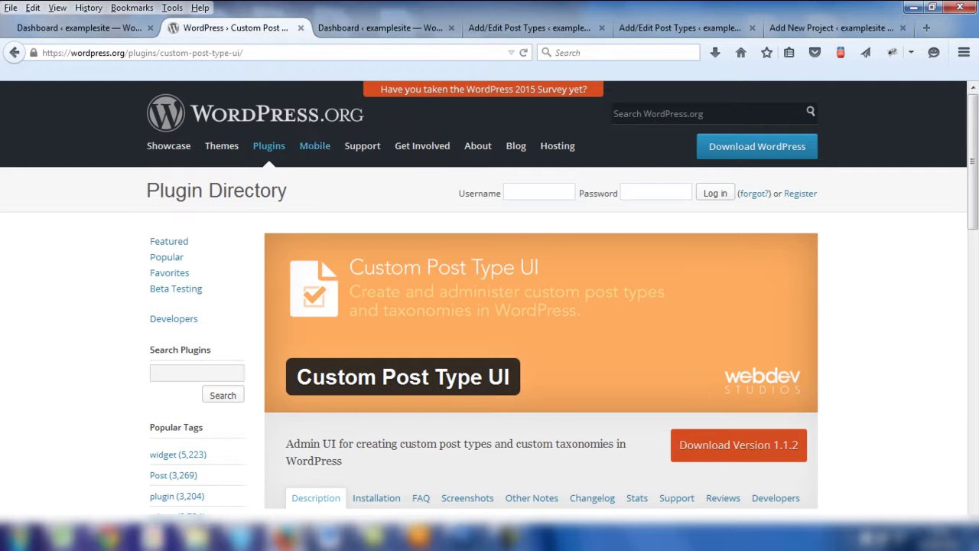
Return to the admin dashboard and go to CPT UI's Add/Edit Post Types form.
{"action": "left_click", "coordinate": [381, 28]}
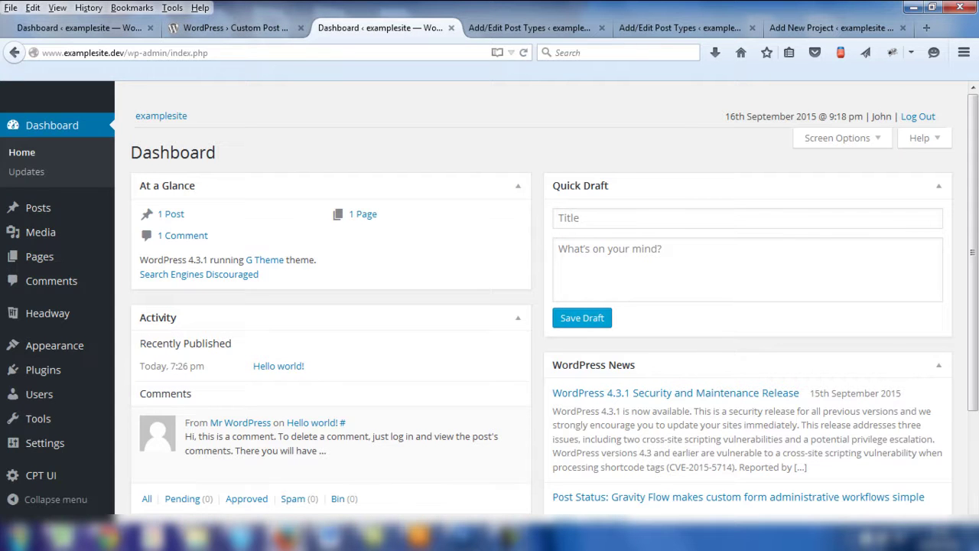
{"action": "mouse_move", "coordinate": [40, 475]}
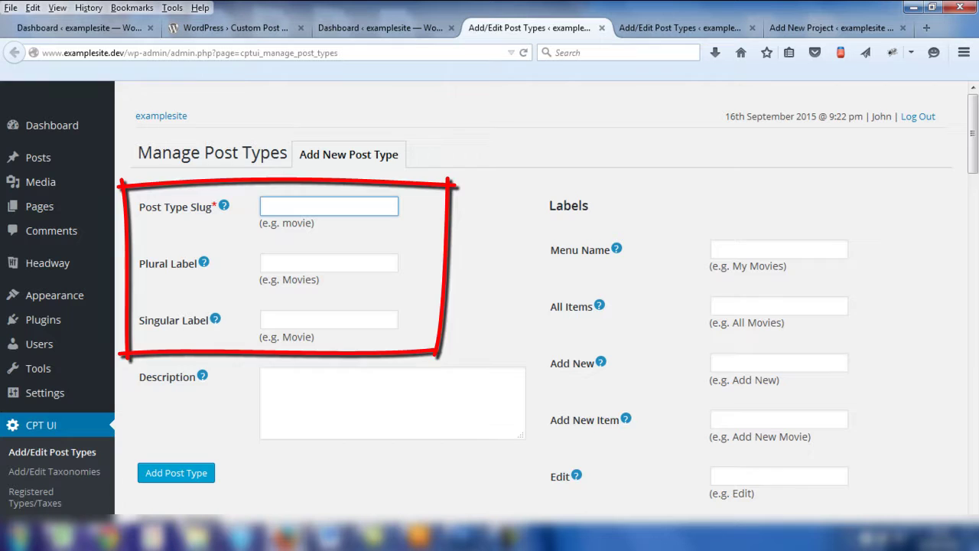
{"action": "left_click_drag", "start_coordinate": [261, 223], "coordinate": [315, 223]}
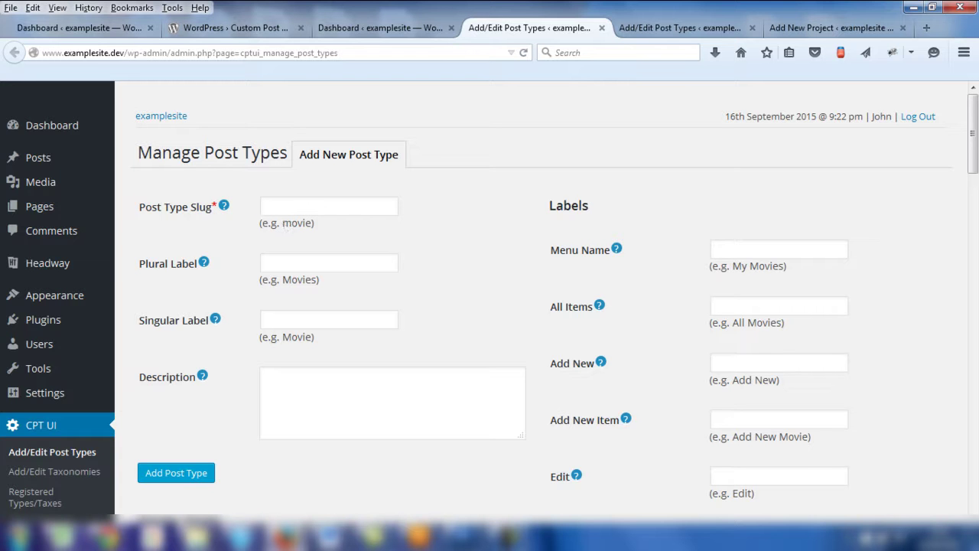
{"action": "left_click", "coordinate": [329, 206]}
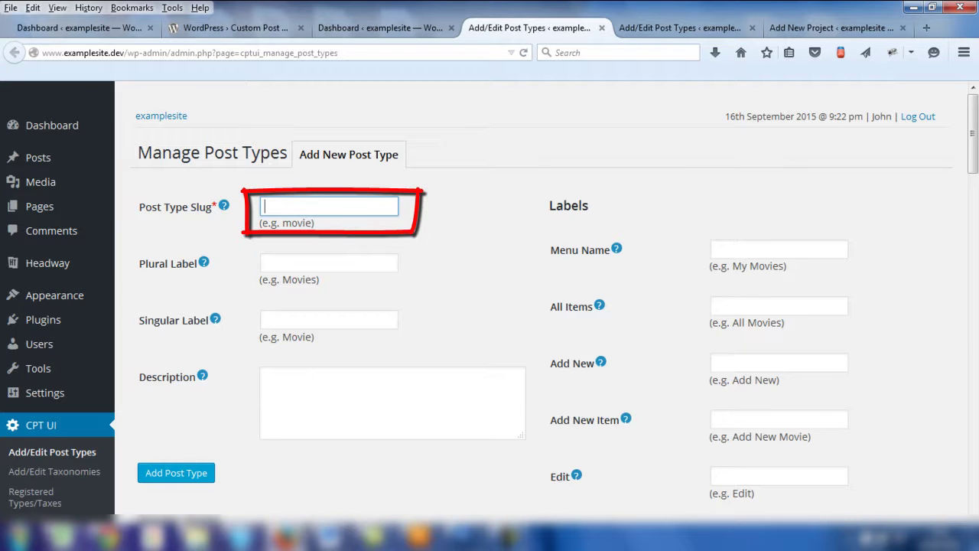
{"action": "left_click", "coordinate": [329, 263]}
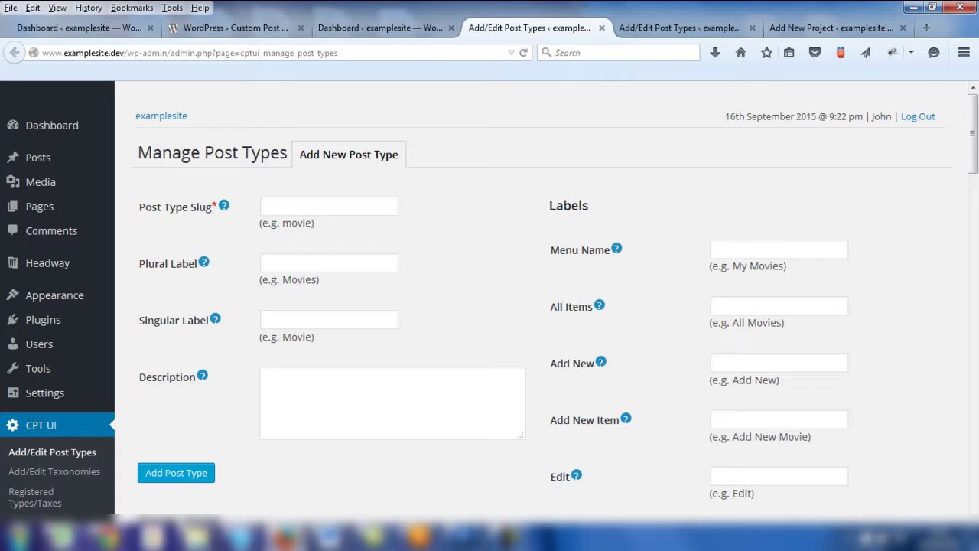
{"action": "mouse_move", "coordinate": [224, 205]}
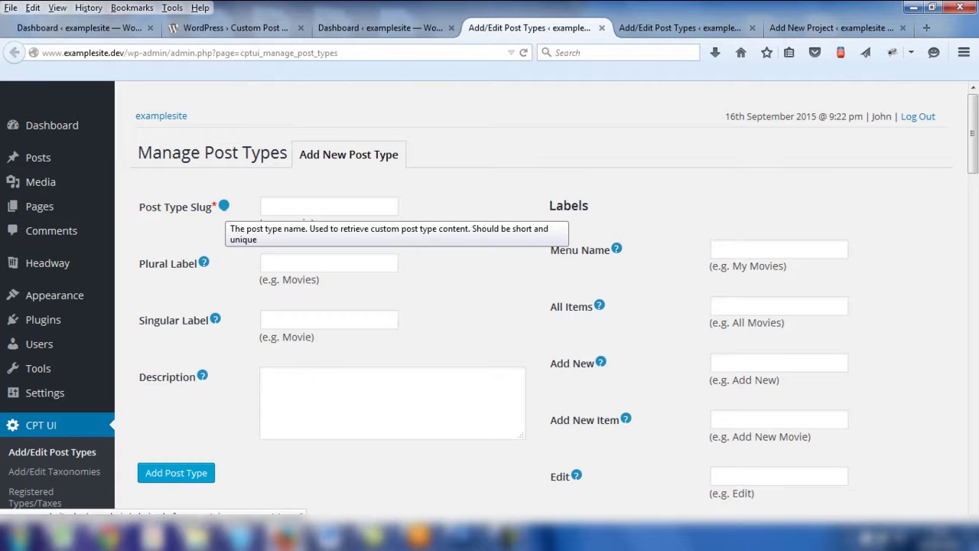
{"action": "scroll", "coordinate": [490, 306], "scroll_direction": "down", "scroll_amount": 5}
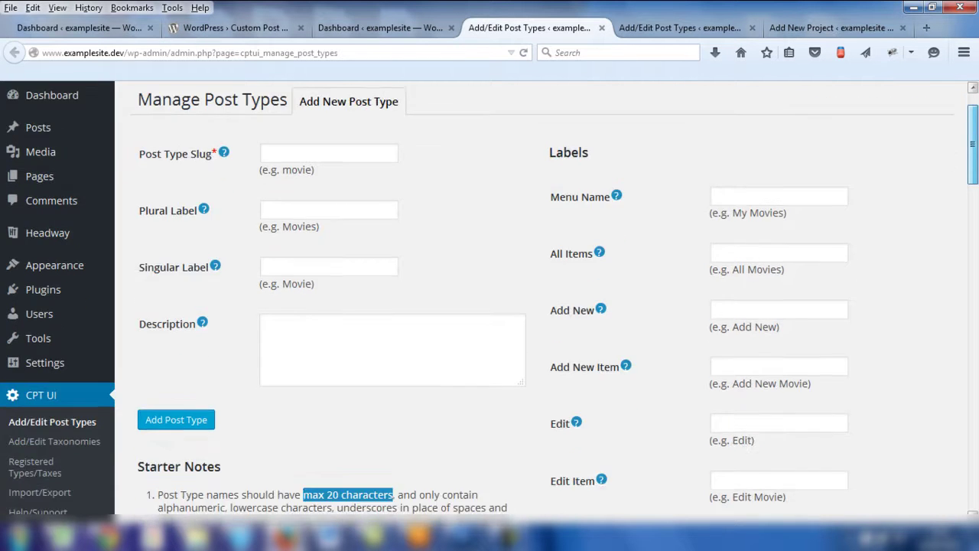
{"action": "scroll", "coordinate": [490, 306], "scroll_direction": "down", "scroll_amount": 12}
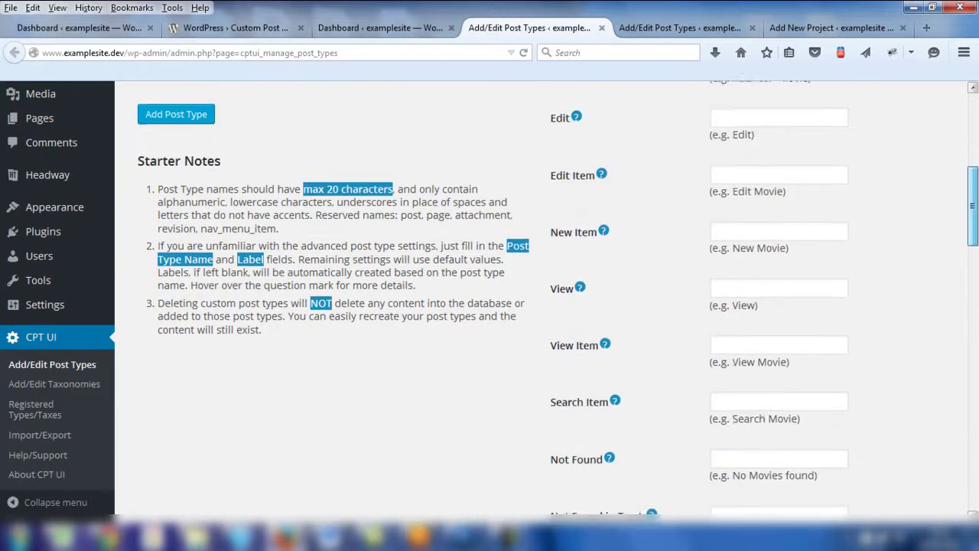
{"action": "scroll", "coordinate": [489, 306], "scroll_direction": "down", "scroll_amount": 1}
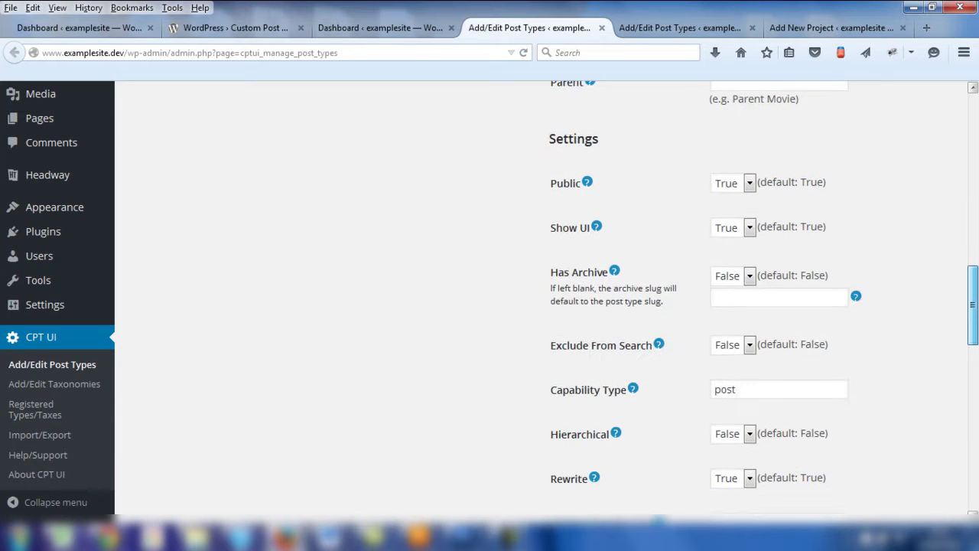
{"action": "scroll", "coordinate": [490, 306], "scroll_direction": "down", "scroll_amount": 6}
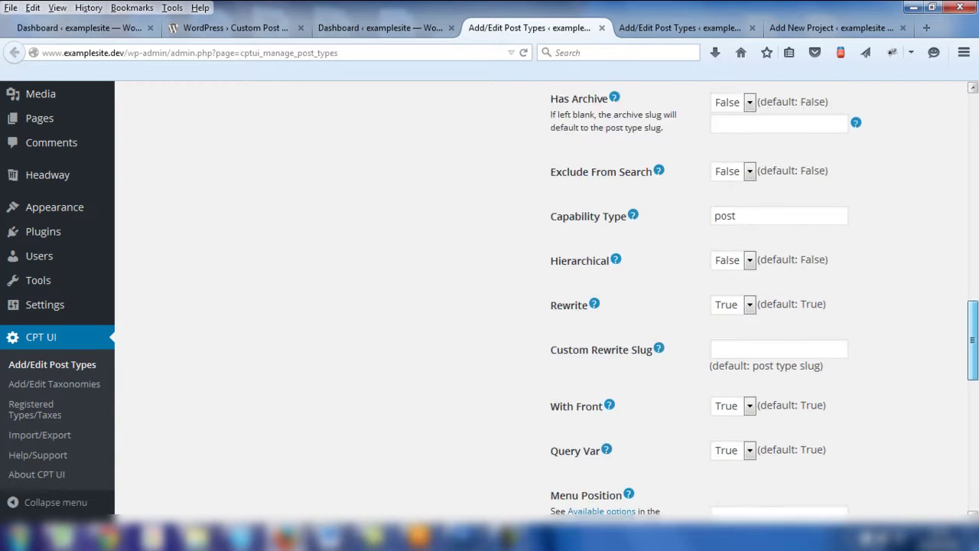
{"action": "scroll", "coordinate": [490, 306], "scroll_direction": "down", "scroll_amount": 11}
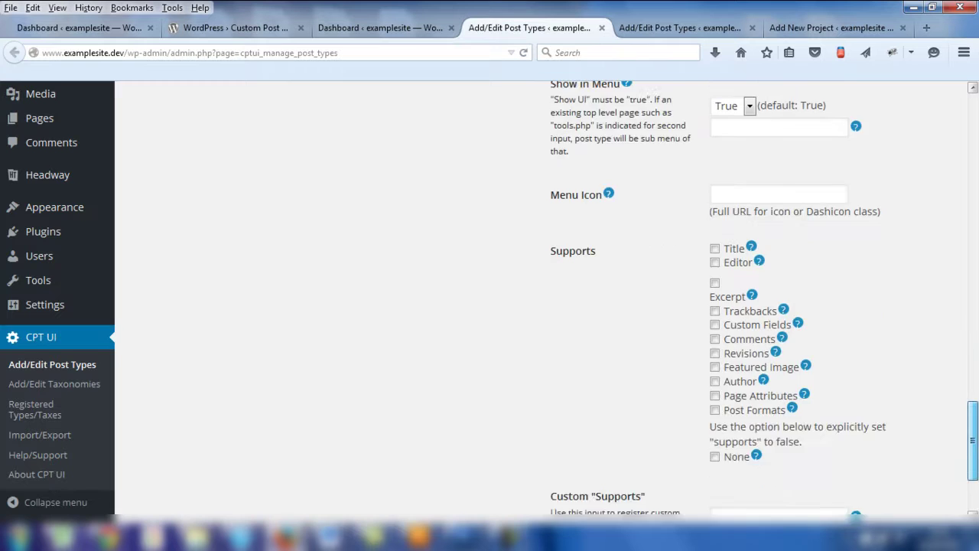
{"action": "scroll", "coordinate": [490, 306], "scroll_direction": "down", "scroll_amount": 2}
{"action": "scroll", "coordinate": [490, 306], "scroll_direction": "up", "scroll_amount": 20}
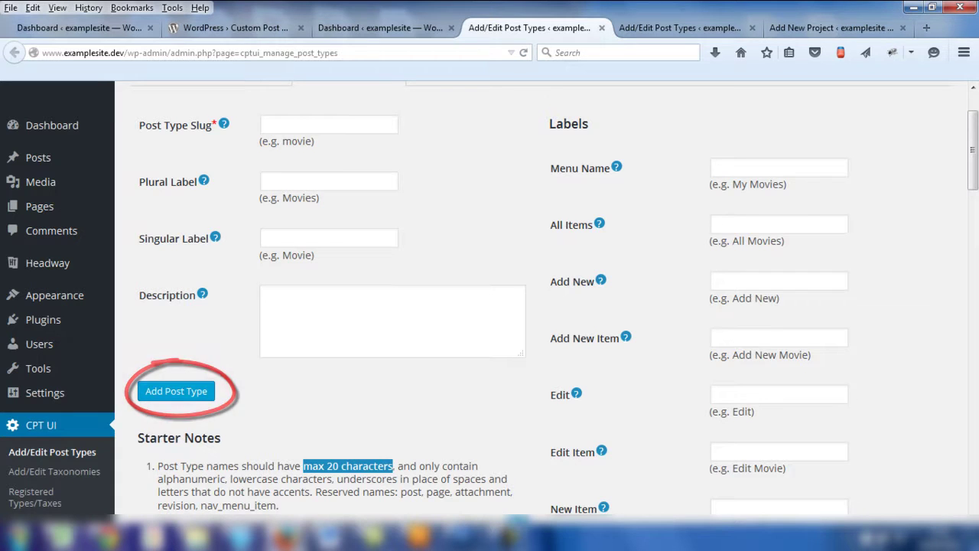
{"action": "scroll", "coordinate": [490, 306], "scroll_direction": "up", "scroll_amount": 2}
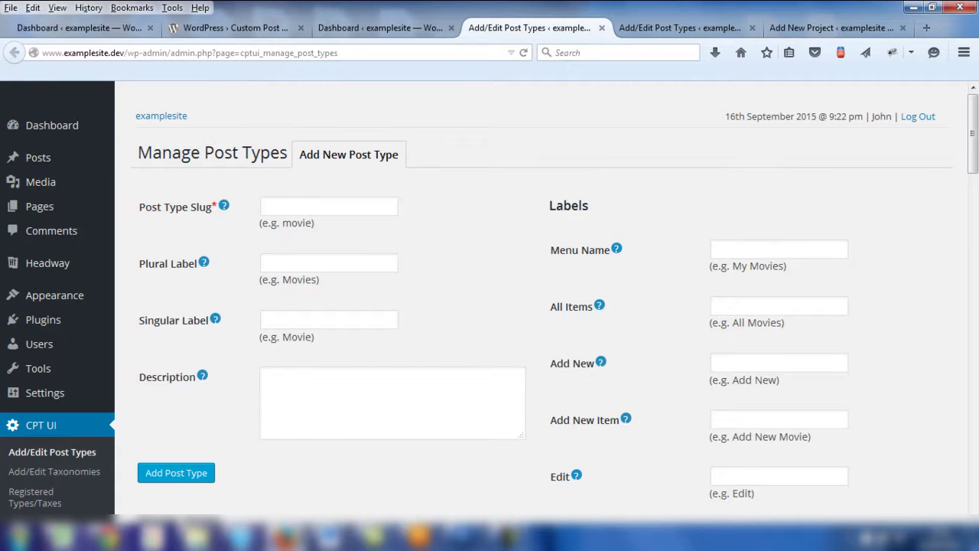
Switch to the our-projects post type's edit form and review its filled-in labels.
{"action": "key", "text": "ctrl+Tab"}
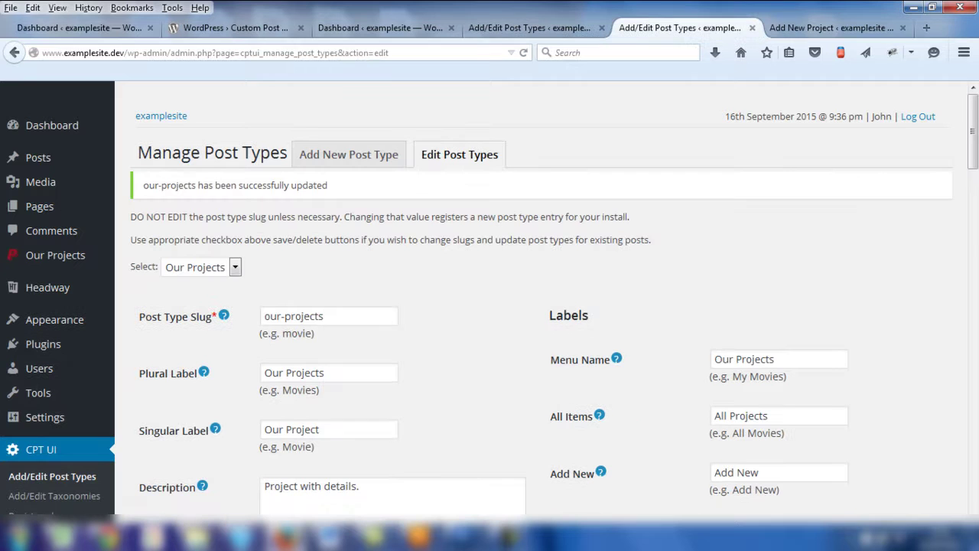
{"action": "scroll", "coordinate": [490, 309], "scroll_direction": "down", "scroll_amount": 3}
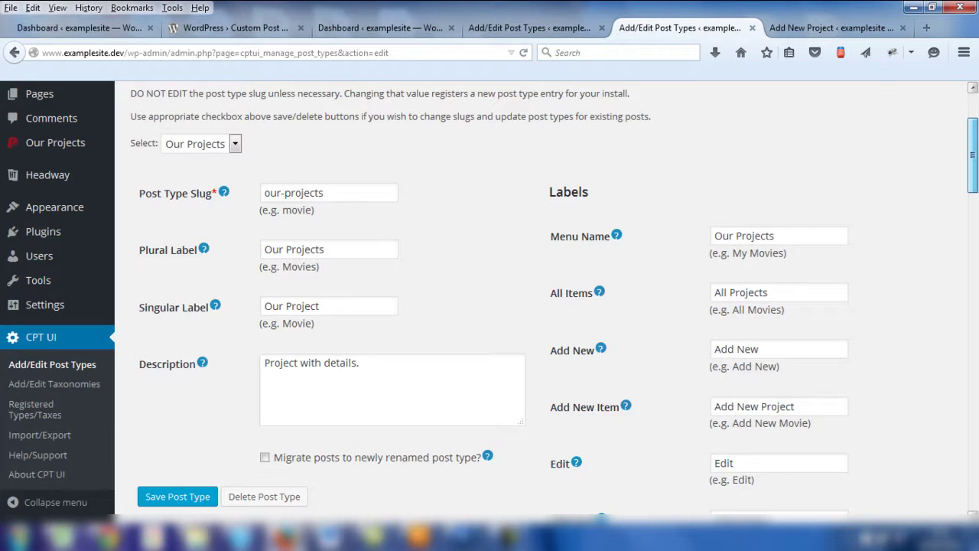
{"action": "scroll", "coordinate": [490, 305], "scroll_direction": "up", "scroll_amount": 1}
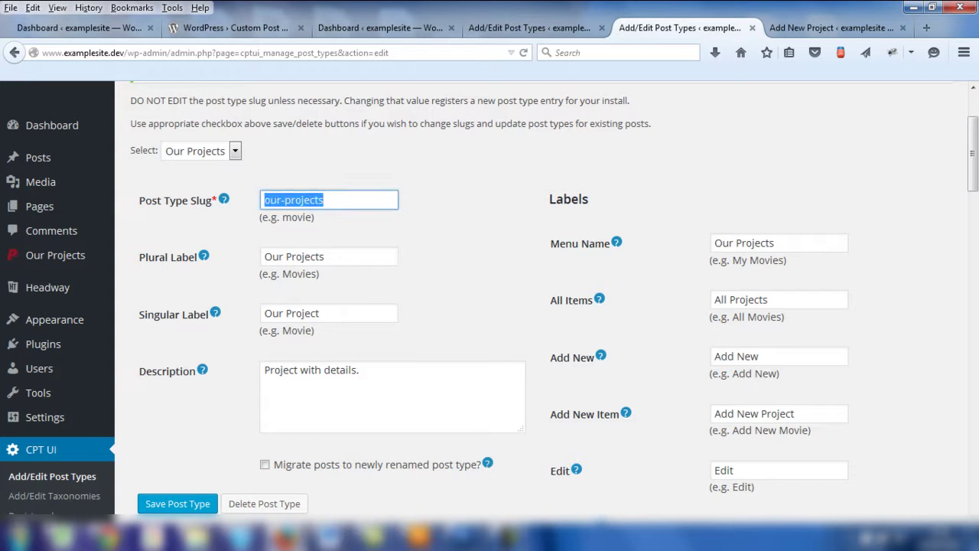
{"action": "left_click_drag", "start_coordinate": [315, 218], "coordinate": [259, 218]}
{"action": "left_click", "coordinate": [259, 218]}
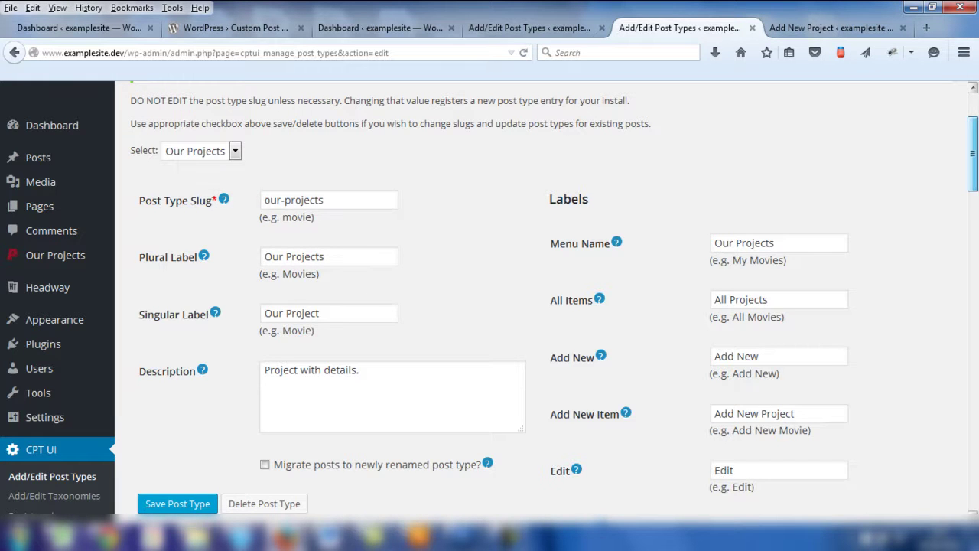
{"action": "scroll", "coordinate": [490, 306], "scroll_direction": "down", "scroll_amount": 3}
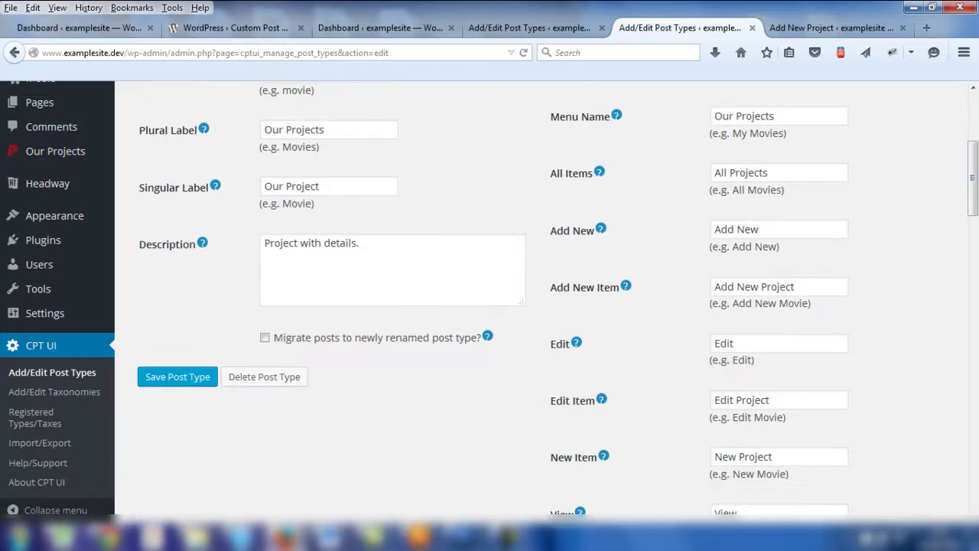
{"action": "triple_click", "coordinate": [754, 286]}
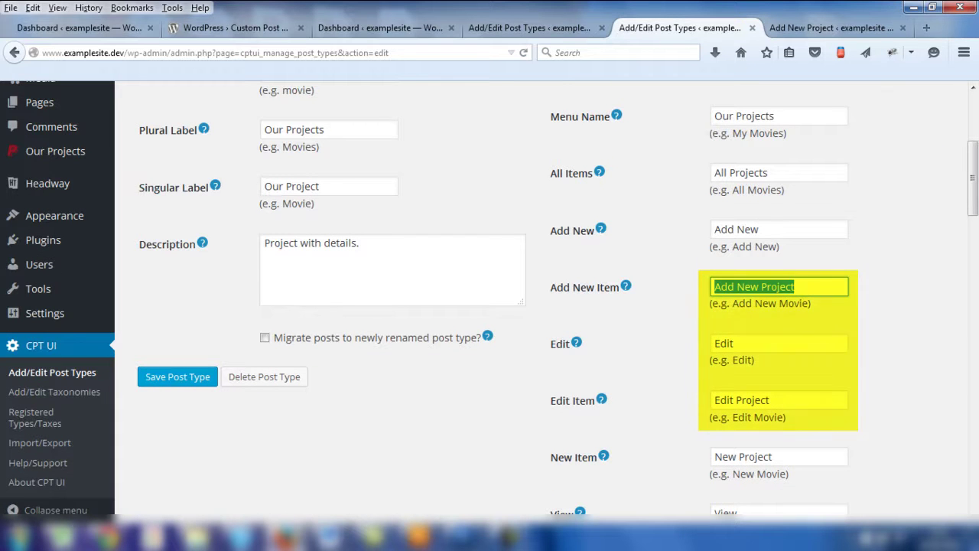
{"action": "key", "text": "Tab"}
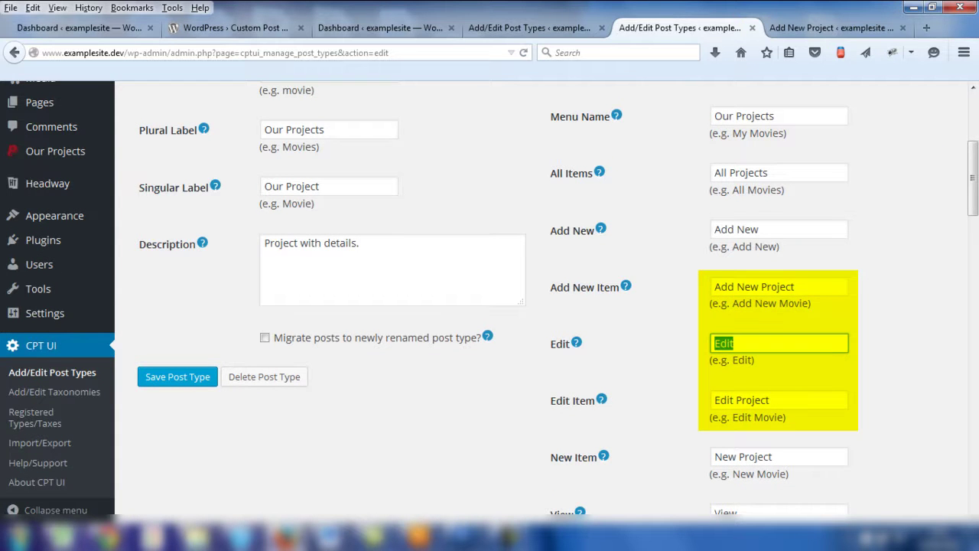
{"action": "scroll", "coordinate": [490, 306], "scroll_direction": "down", "scroll_amount": 3}
{"action": "key", "text": "Tab"}
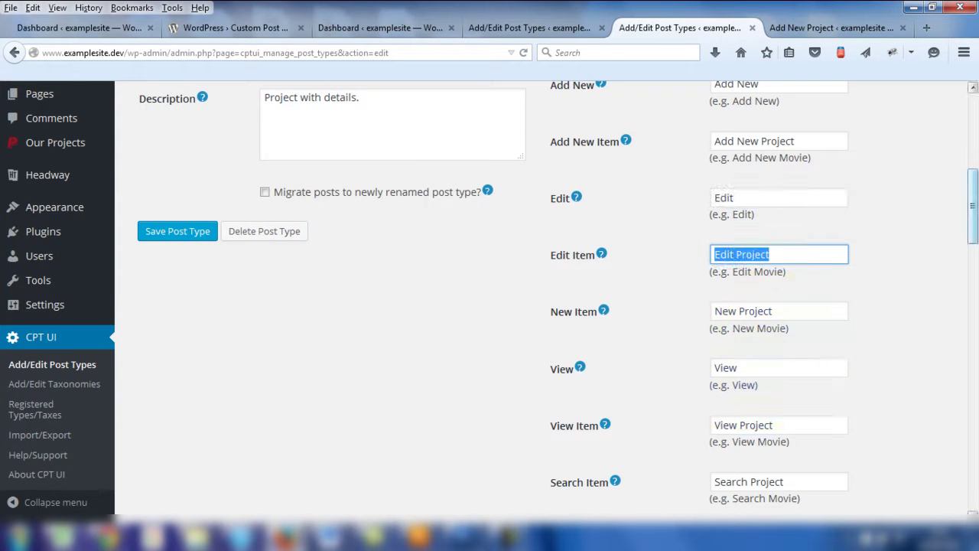
{"action": "scroll", "coordinate": [490, 306], "scroll_direction": "down", "scroll_amount": 7}
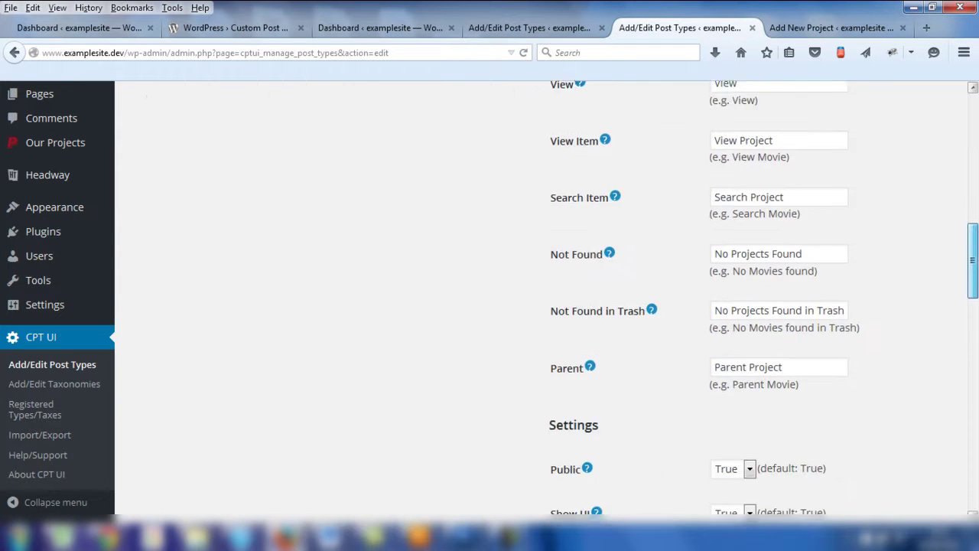
{"action": "scroll", "coordinate": [489, 306], "scroll_direction": "down", "scroll_amount": 2}
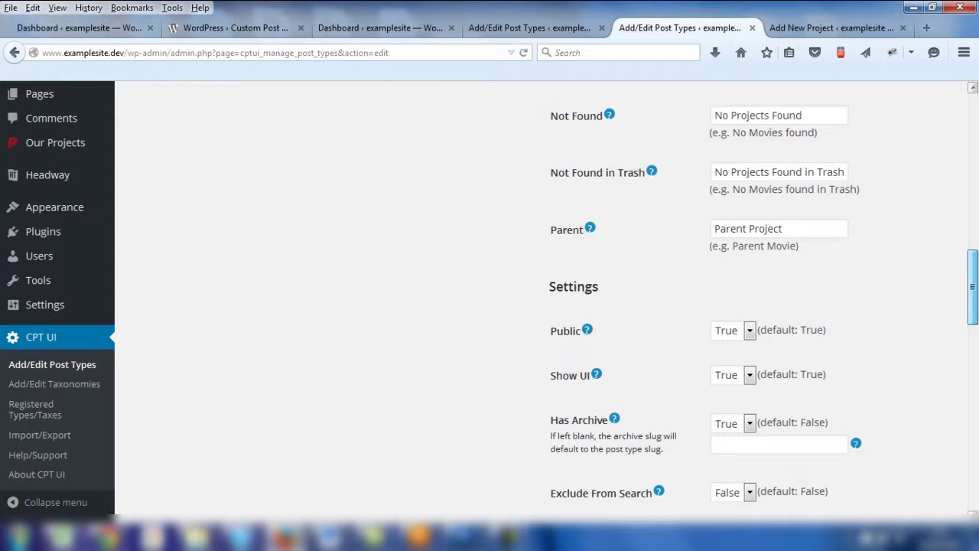
{"action": "scroll", "coordinate": [765, 300], "scroll_direction": "down", "scroll_amount": 1}
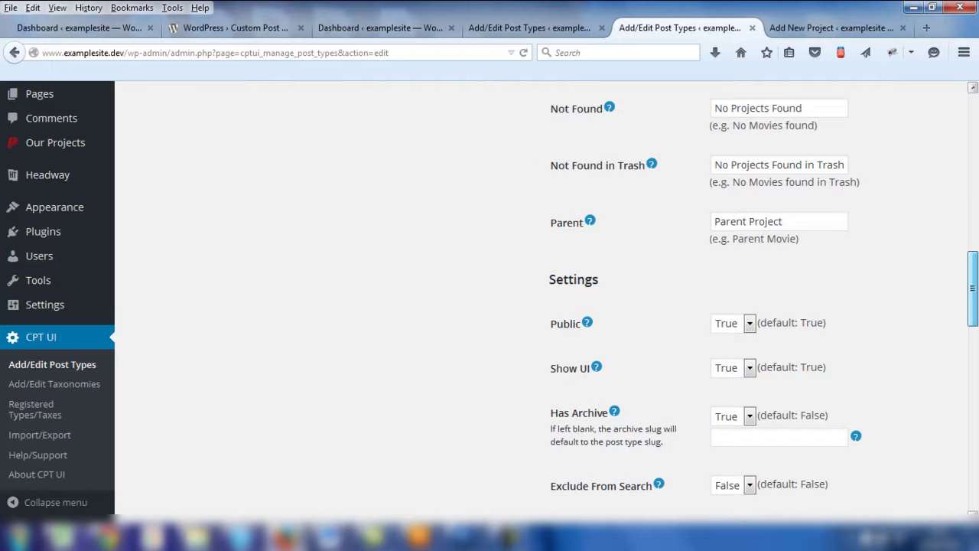
{"action": "scroll", "coordinate": [541, 297], "scroll_direction": "down", "scroll_amount": 1}
{"action": "scroll", "coordinate": [763, 306], "scroll_direction": "down", "scroll_amount": 4}
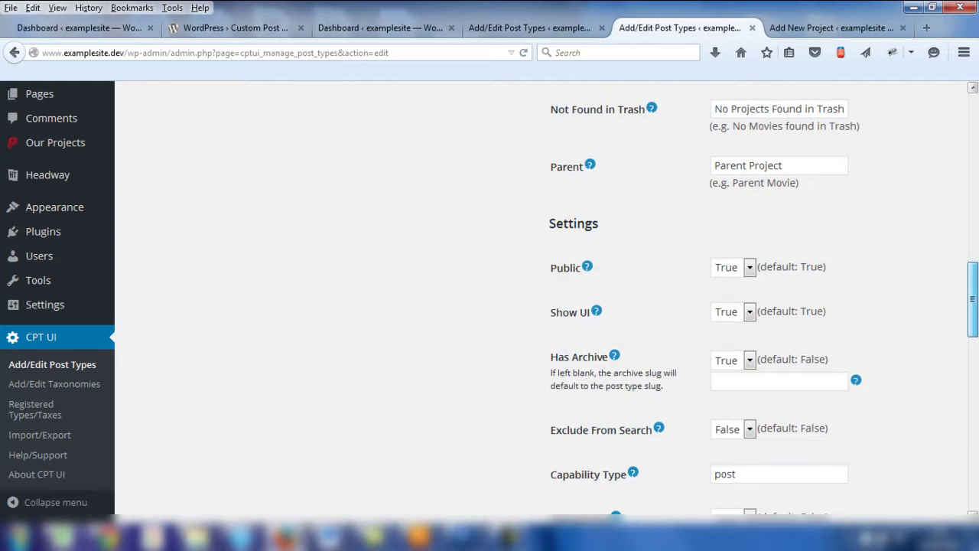
{"action": "scroll", "coordinate": [763, 306], "scroll_direction": "down", "scroll_amount": 5}
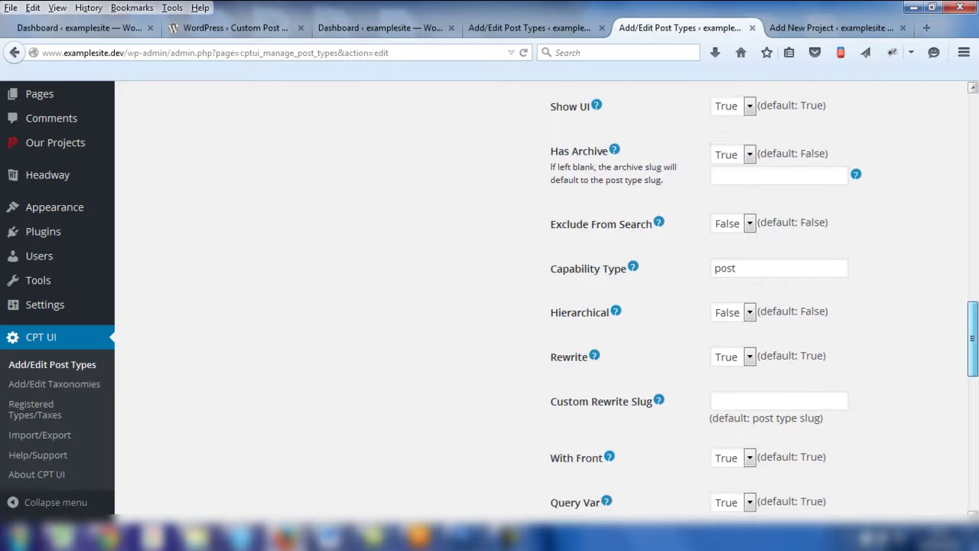
{"action": "scroll", "coordinate": [763, 306], "scroll_direction": "down", "scroll_amount": 5}
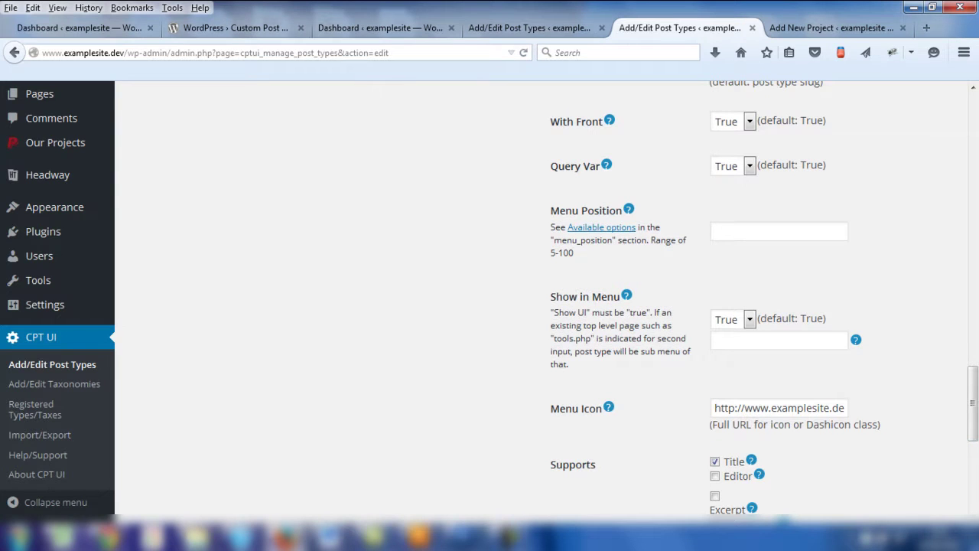
{"action": "mouse_move", "coordinate": [55, 142]}
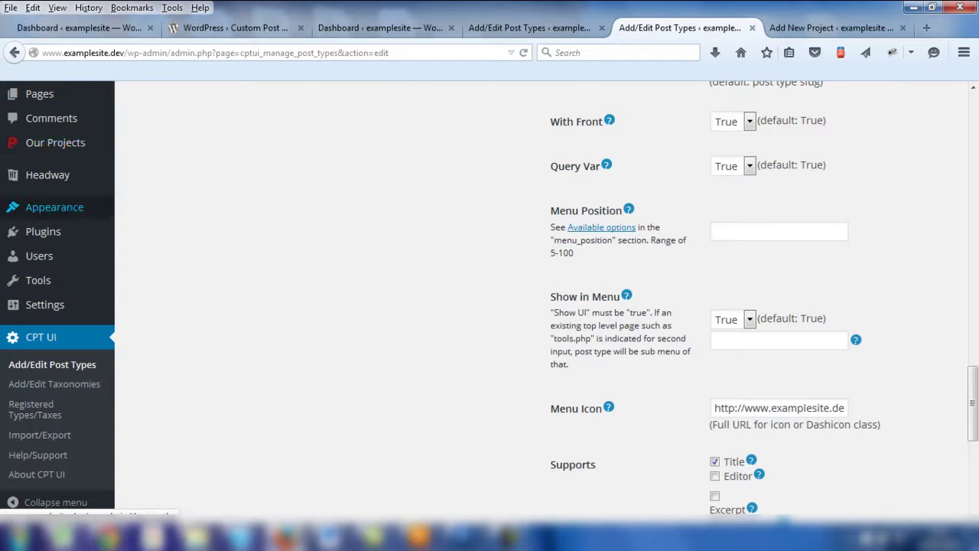
{"action": "mouse_move", "coordinate": [55, 207]}
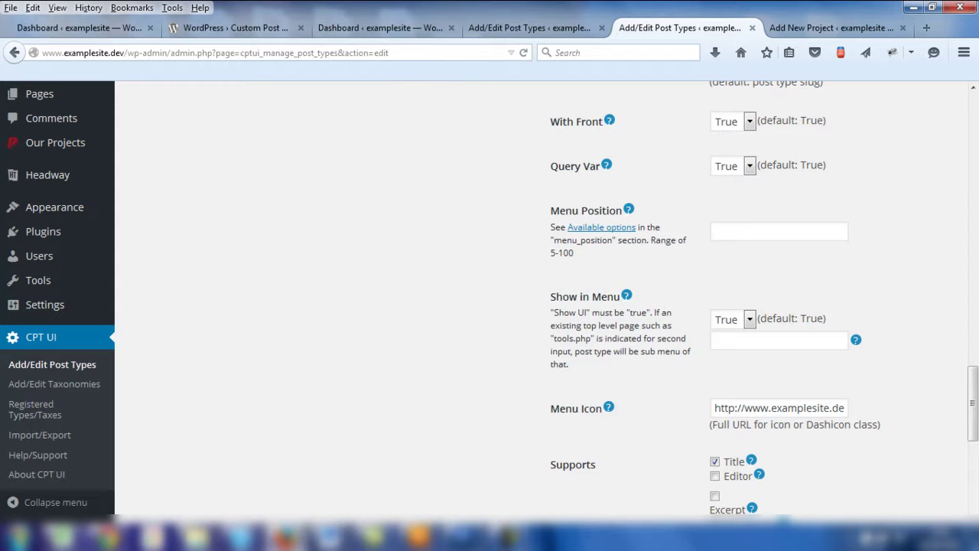
{"action": "left_click", "coordinate": [779, 408]}
{"action": "key", "text": "ctrl+a"}
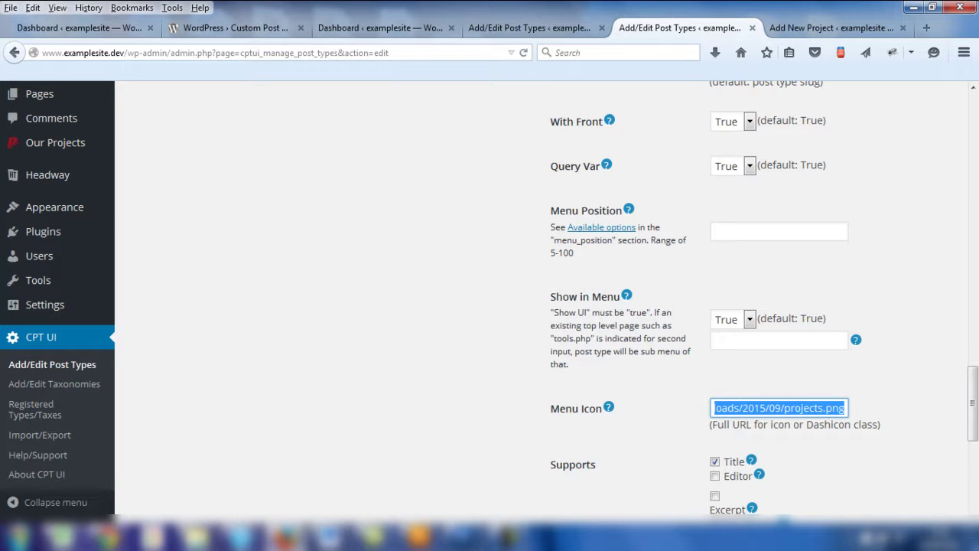
{"action": "key", "text": "Tab"}
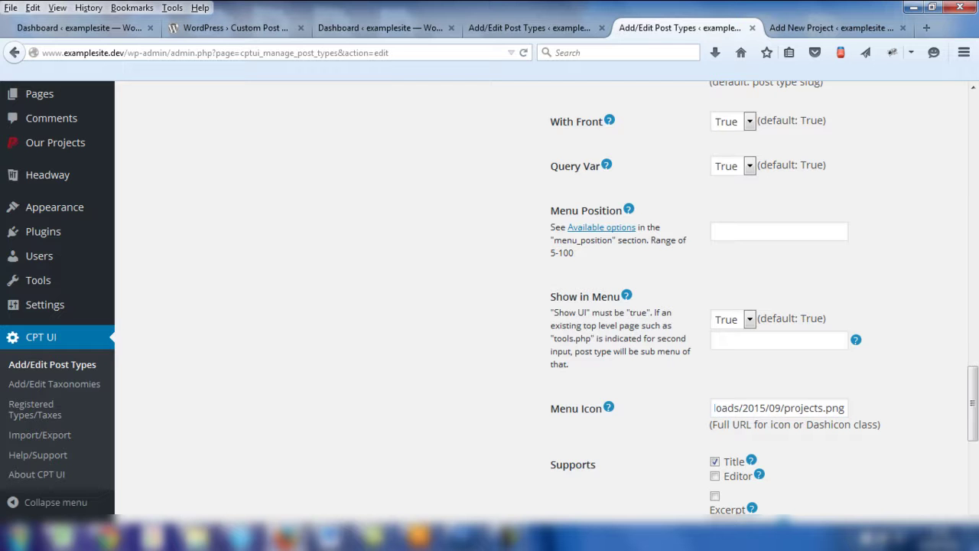
{"action": "scroll", "coordinate": [765, 304], "scroll_direction": "down", "scroll_amount": 3}
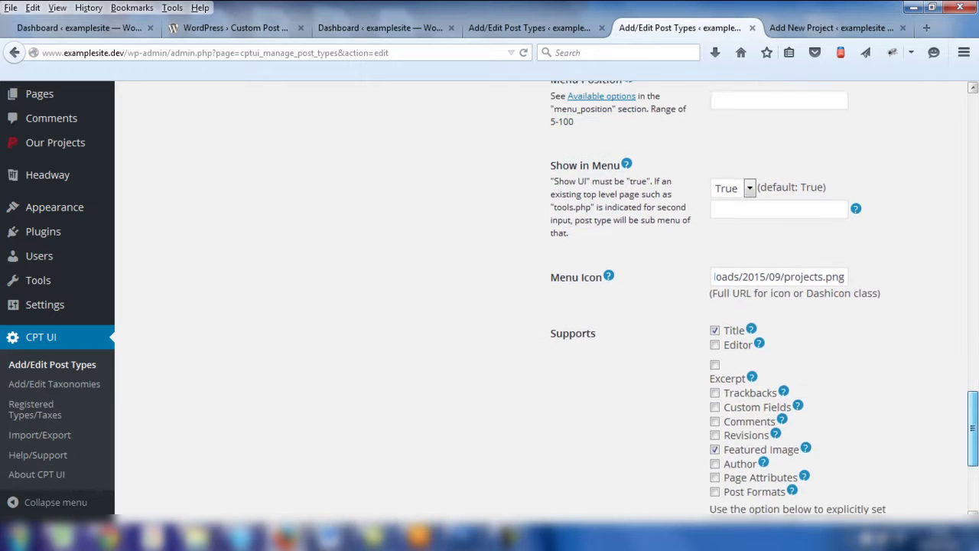
{"action": "scroll", "coordinate": [765, 305], "scroll_direction": "down", "scroll_amount": 2}
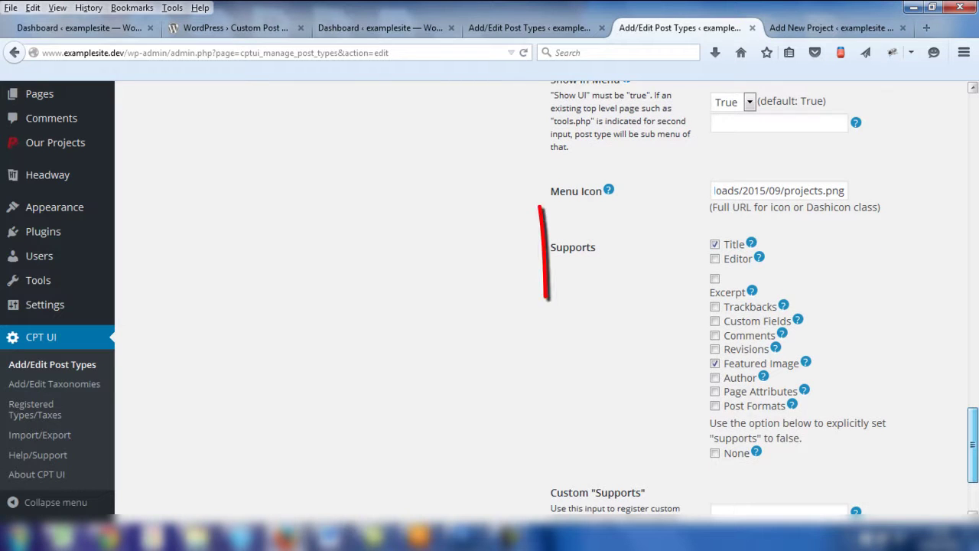
{"action": "scroll", "coordinate": [765, 304], "scroll_direction": "down", "scroll_amount": 1}
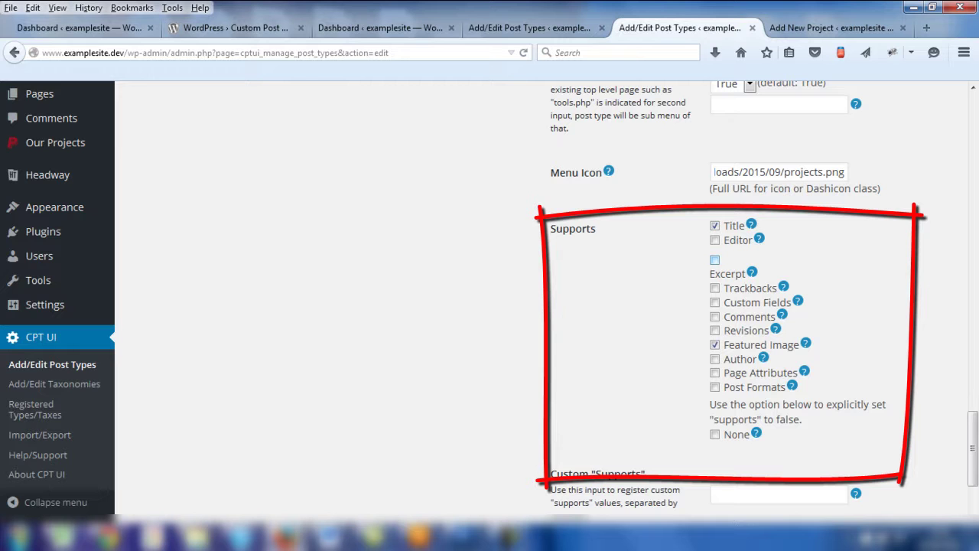
{"action": "left_click", "coordinate": [715, 260]}
{"action": "left_click", "coordinate": [714, 317]}
{"action": "left_click", "coordinate": [715, 358]}
{"action": "left_click", "coordinate": [715, 261]}
{"action": "left_click", "coordinate": [715, 317]}
{"action": "left_click", "coordinate": [715, 359]}
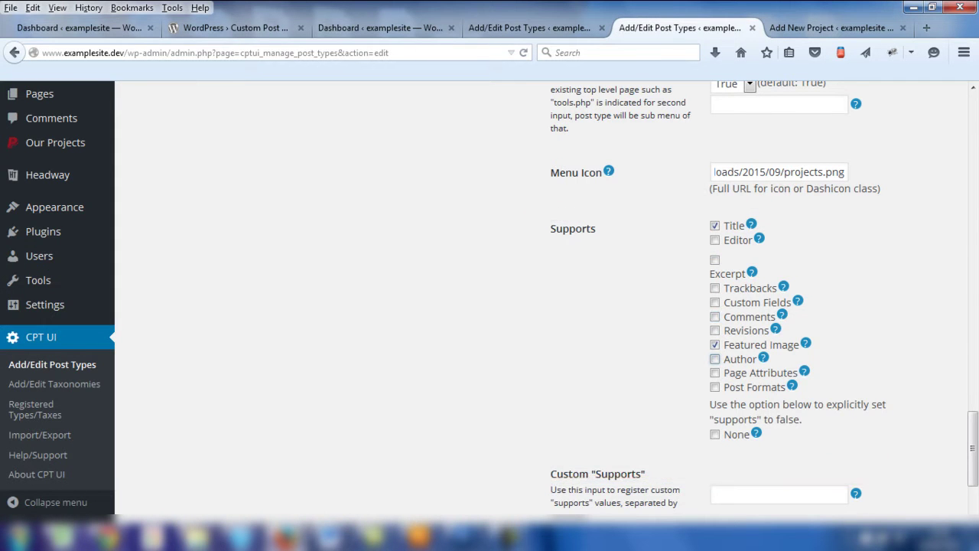
{"action": "scroll", "coordinate": [543, 298], "scroll_direction": "down", "scroll_amount": 3}
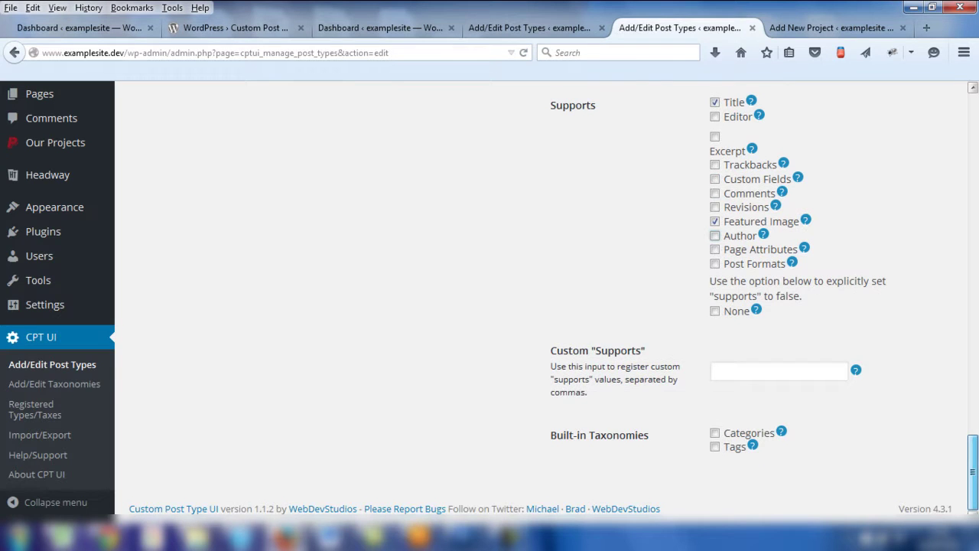
{"action": "scroll", "coordinate": [543, 298], "scroll_direction": "up", "scroll_amount": 6}
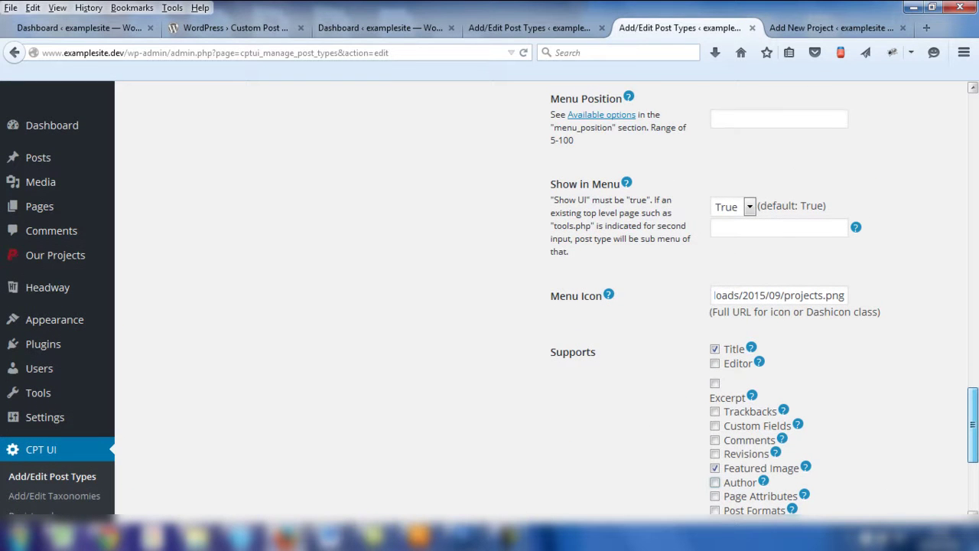
{"action": "scroll", "coordinate": [543, 299], "scroll_direction": "up", "scroll_amount": 15}
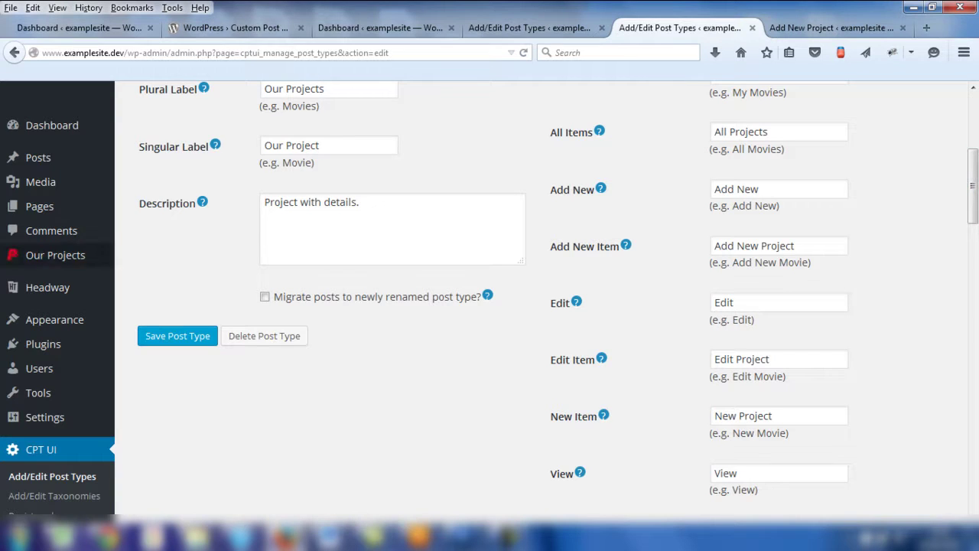
Compare the Add New Project screen with the CPT UI settings, ending on Add New Project.
{"action": "mouse_move", "coordinate": [55, 255]}
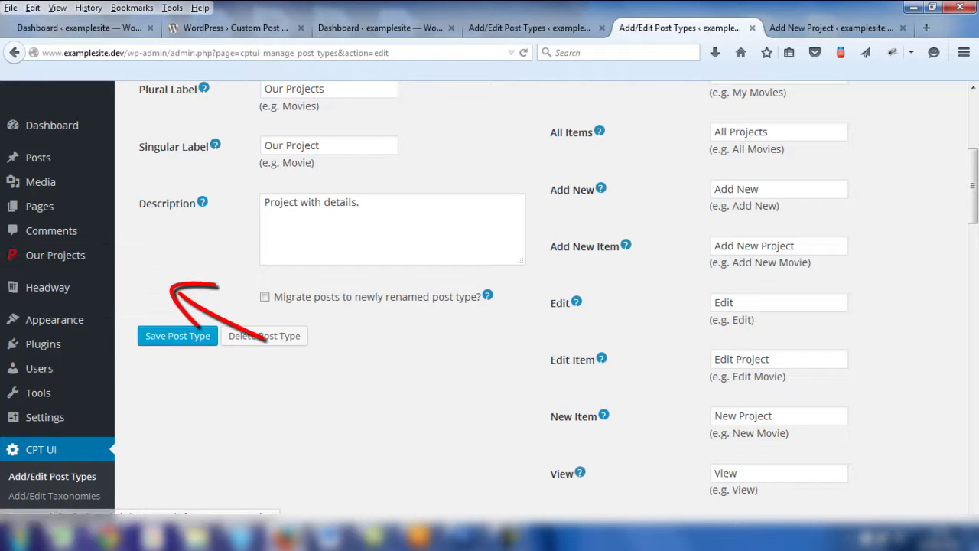
{"action": "key", "text": "ctrl+Tab"}
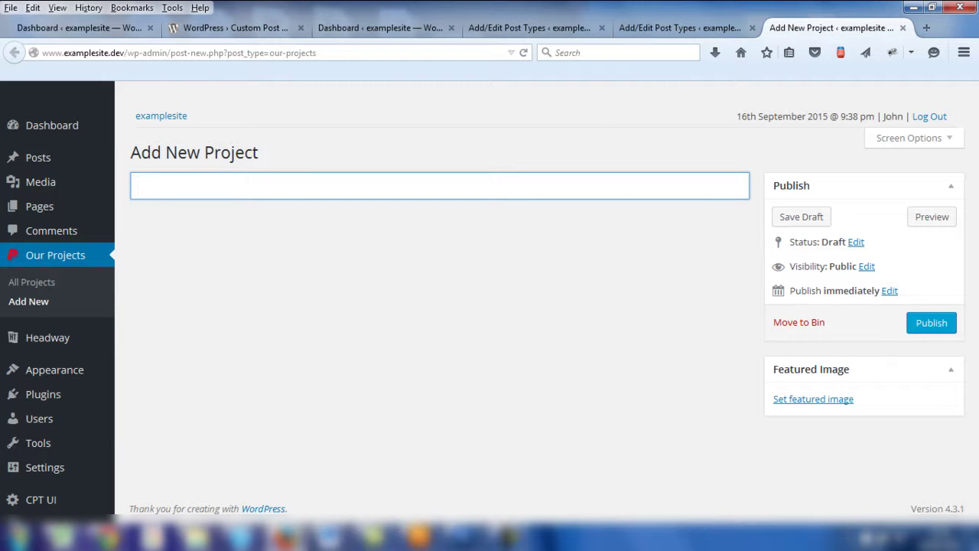
{"action": "key", "text": "ctrl+shift+Tab"}
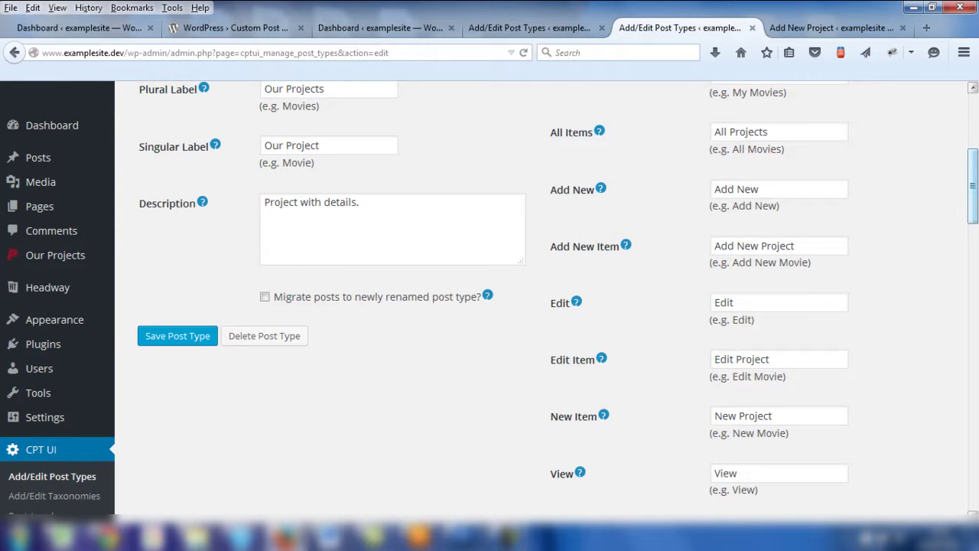
{"action": "scroll", "coordinate": [489, 306], "scroll_direction": "down", "scroll_amount": 15}
{"action": "scroll", "coordinate": [536, 306], "scroll_direction": "down", "scroll_amount": 8}
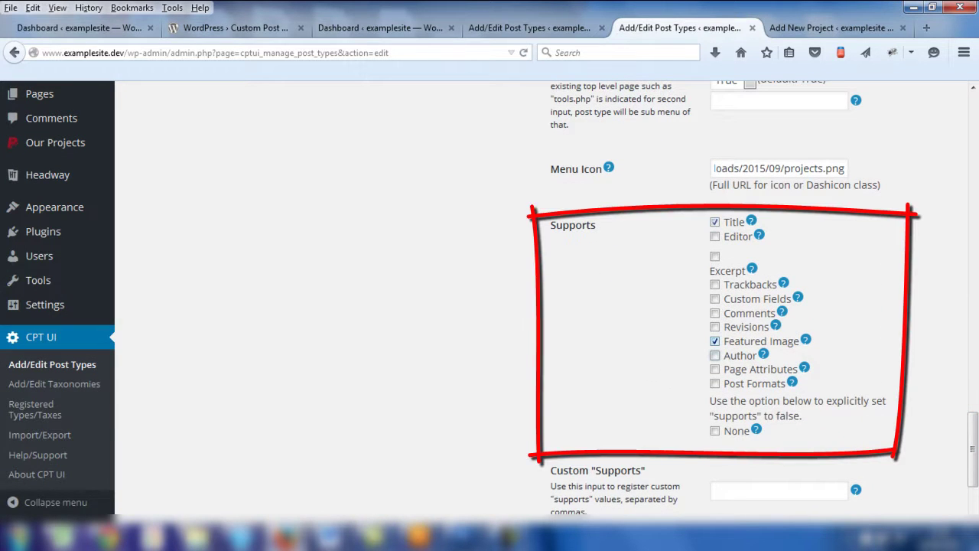
{"action": "key", "text": "ctrl+Tab"}
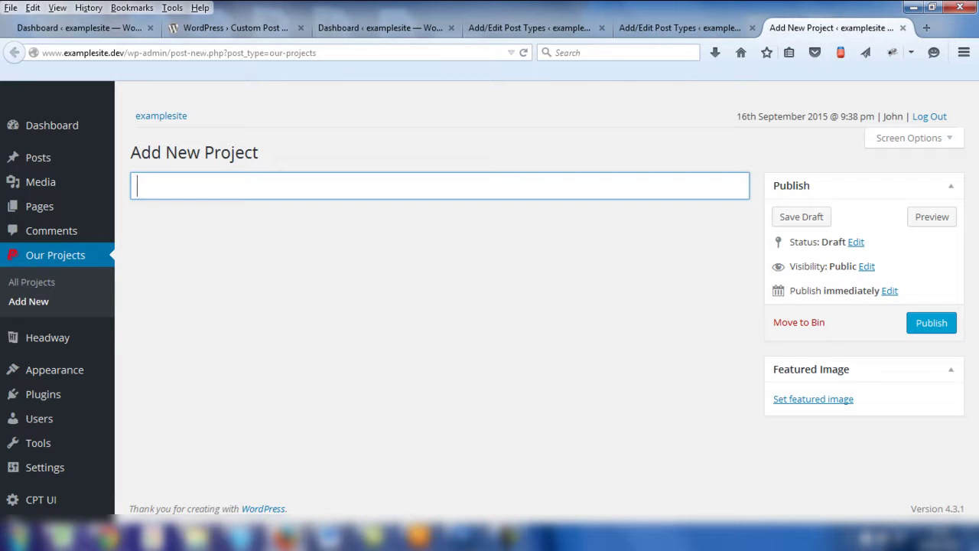